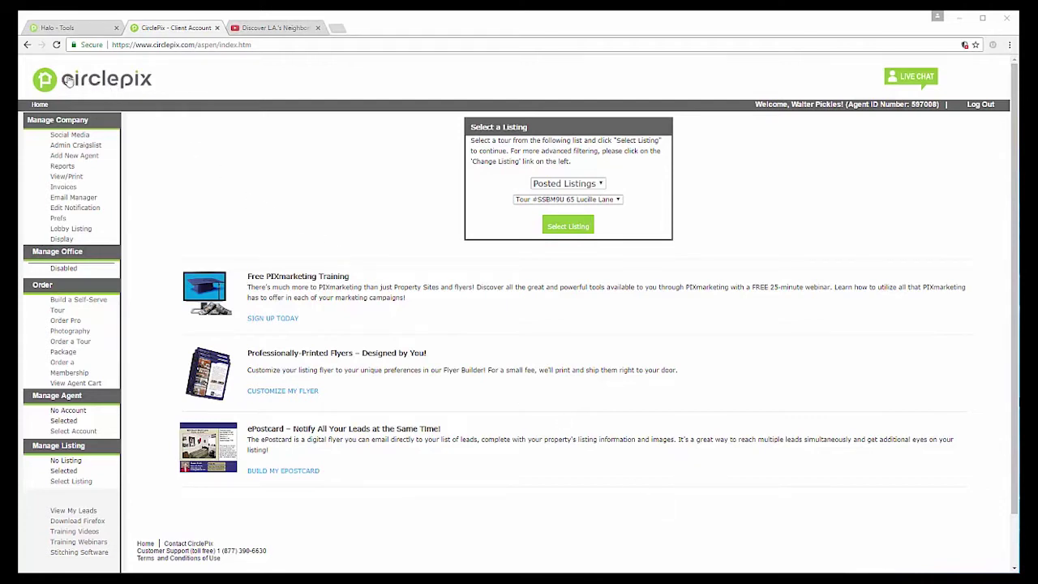
Go to the Lobby Display page listing the existing display and media library.
left_click(84, 235)
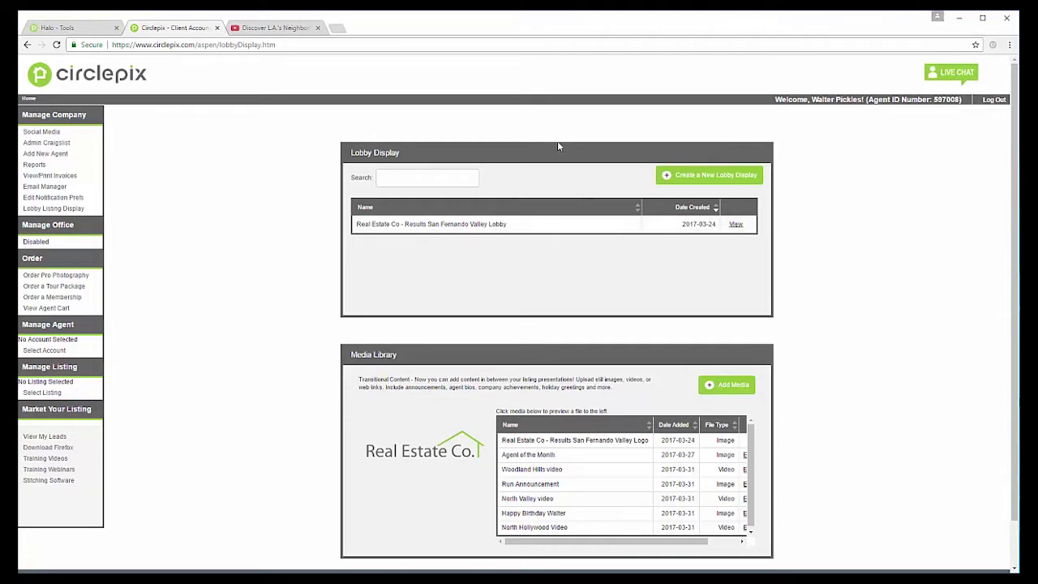
Start a new lobby display and enter 'Office-wide' as its listing display title.
left_click(708, 180)
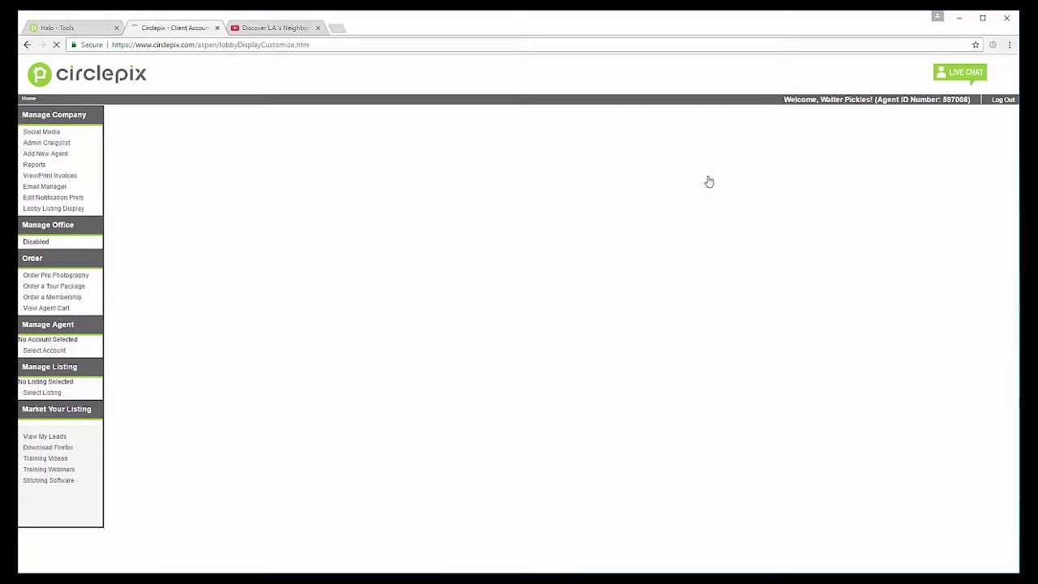
left_click(520, 197)
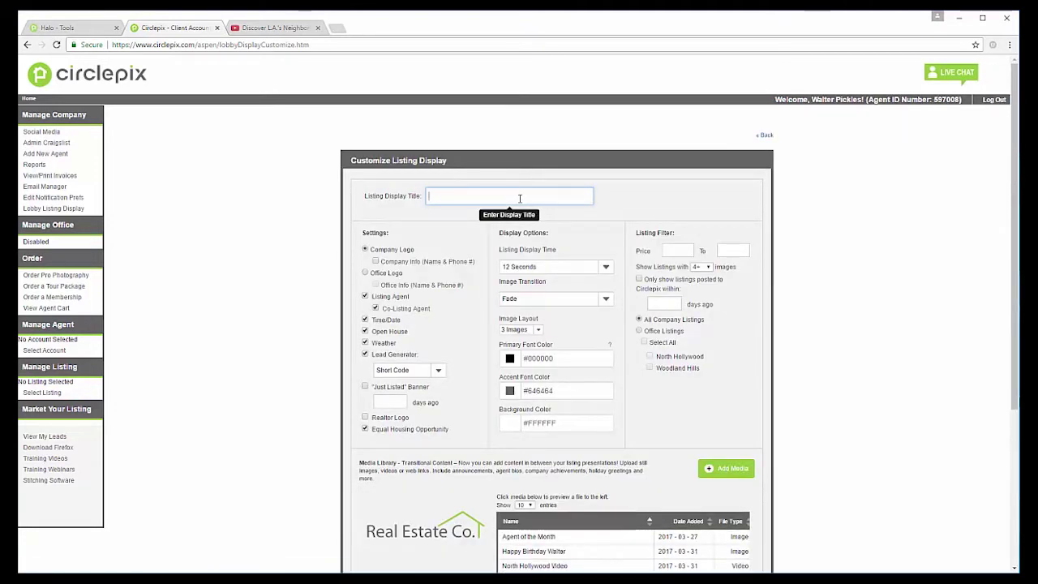
type("C")
type("ice-wide")
left_click(369, 229)
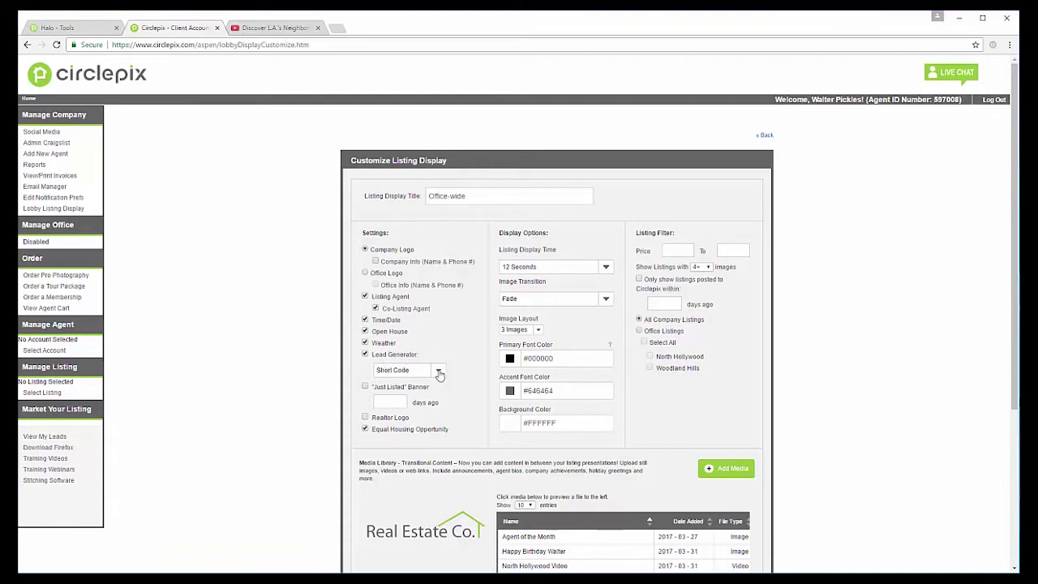
Keep Short Code as the lead generator and enable the Realtor logo.
left_click(438, 372)
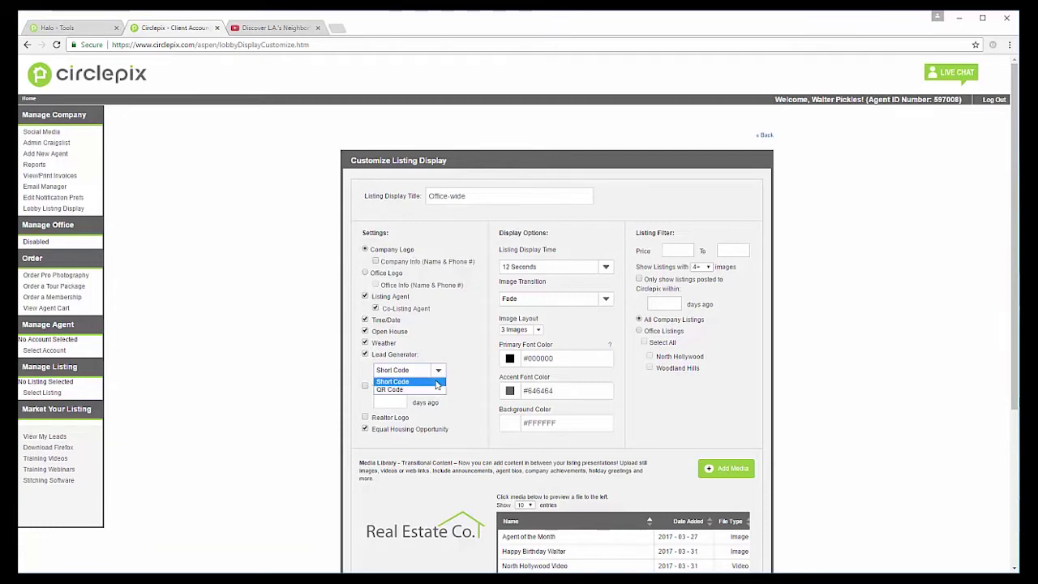
left_click(435, 381)
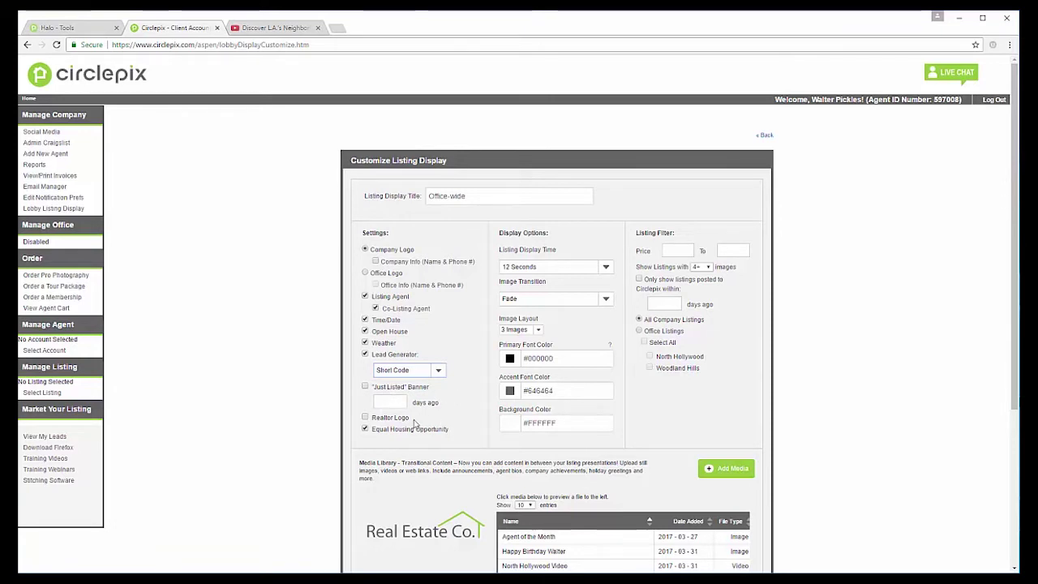
left_click(363, 418)
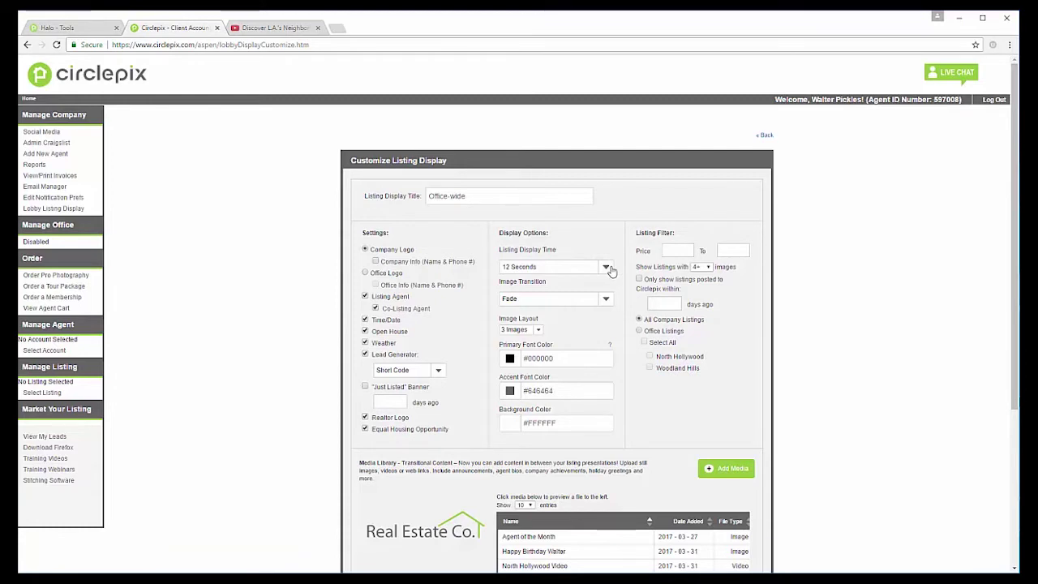
left_click(611, 271)
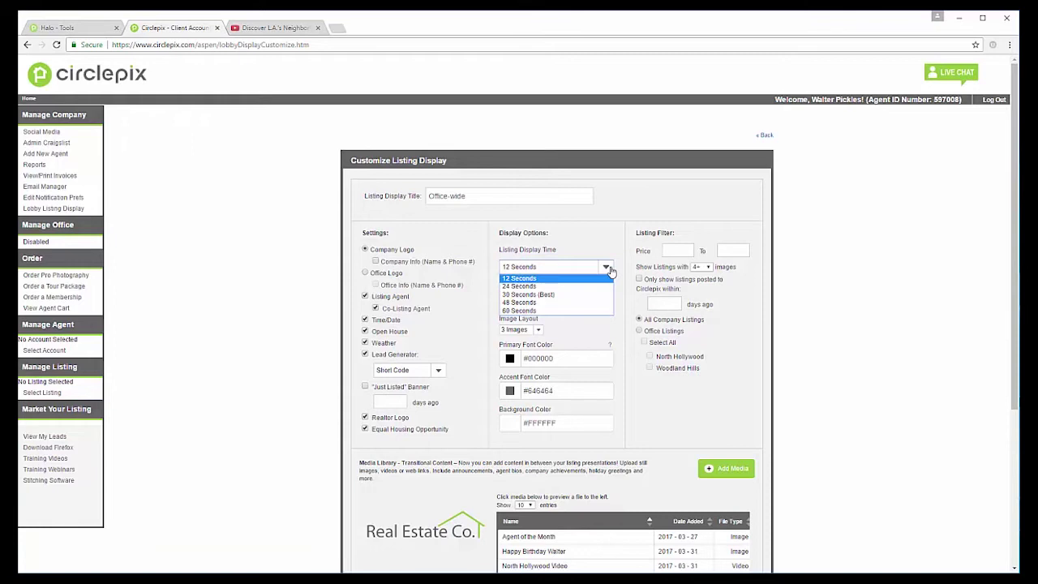
left_click(553, 281)
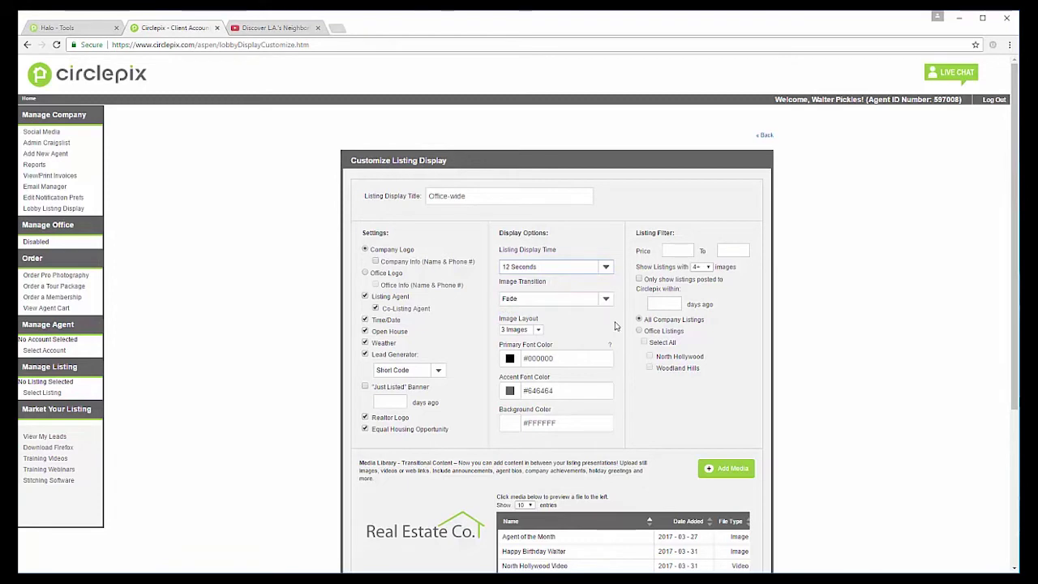
left_click(607, 301)
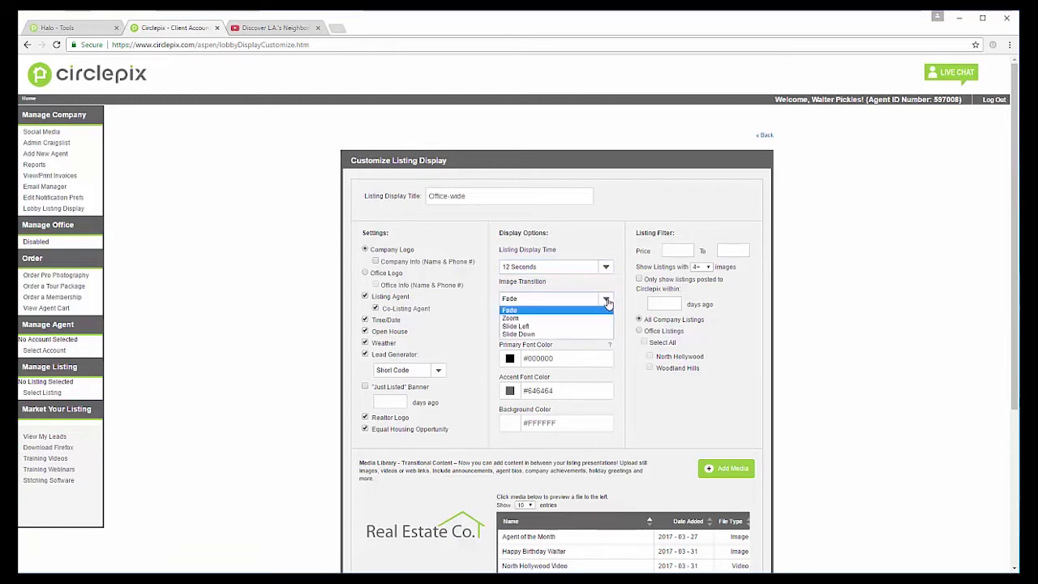
left_click(625, 304)
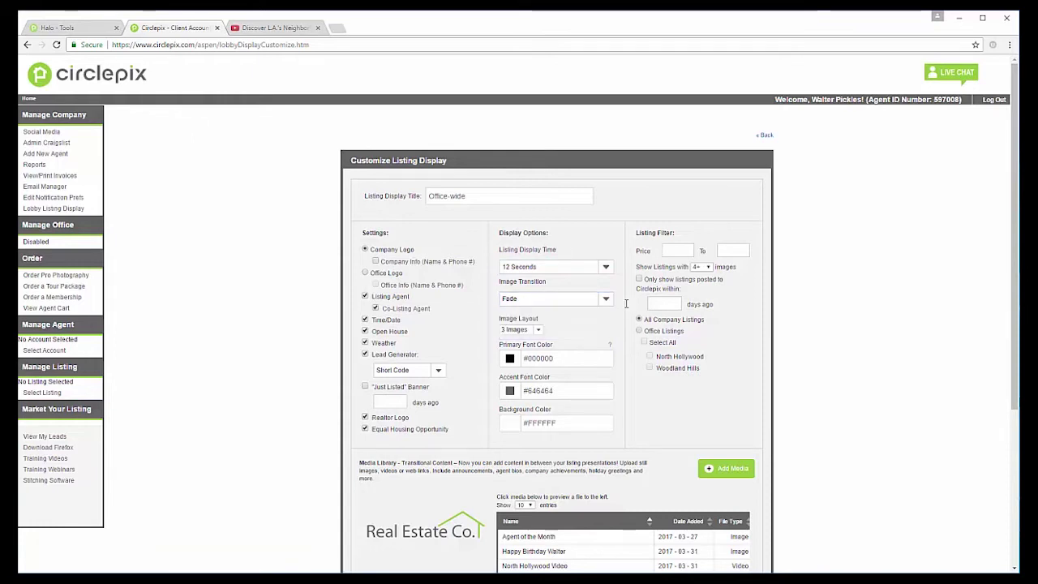
left_click(539, 332)
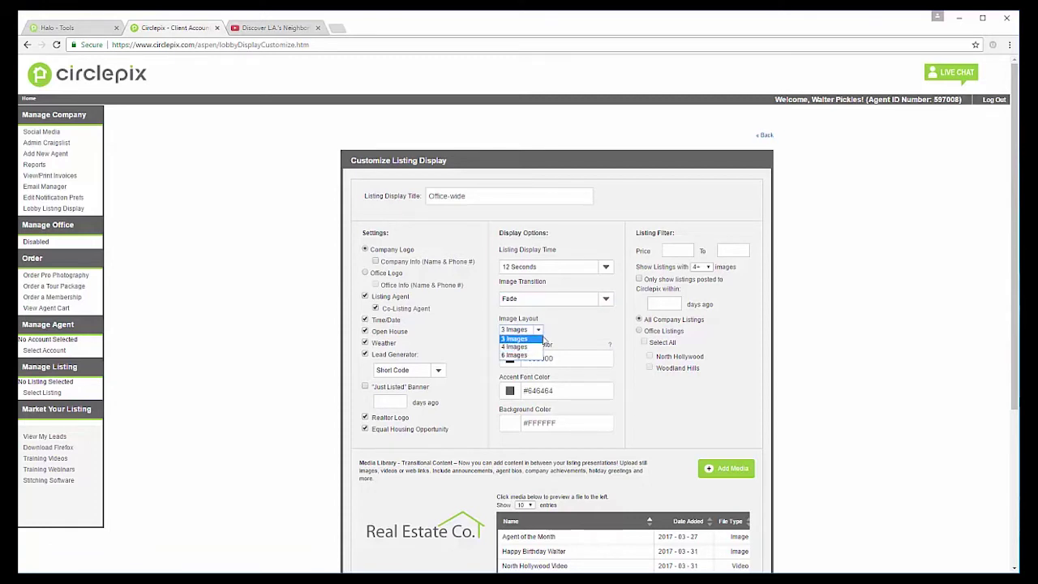
left_click(569, 339)
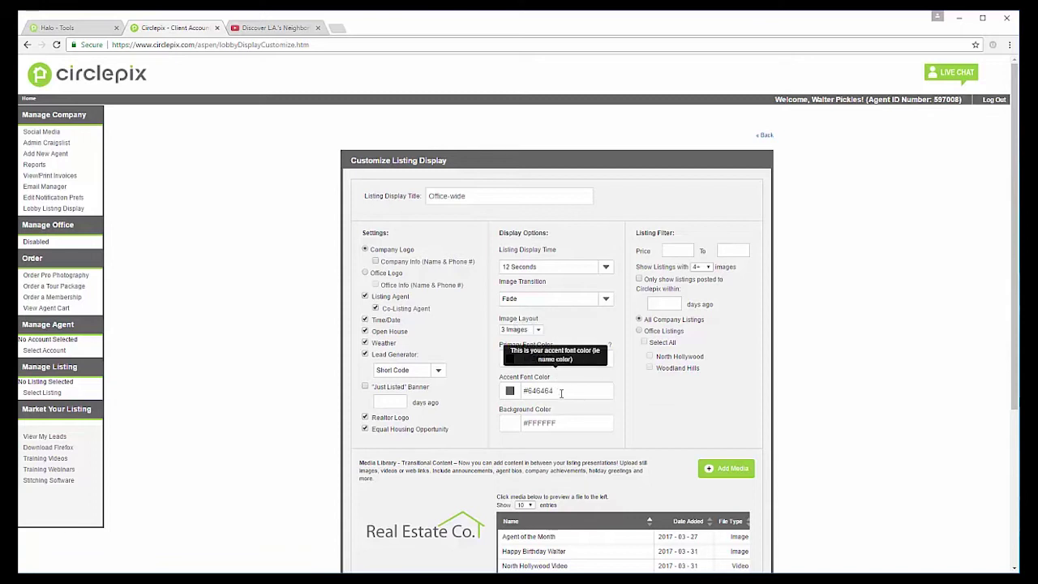
Change the accent font colour to #343434, leaving the background colour white.
left_click(561, 394)
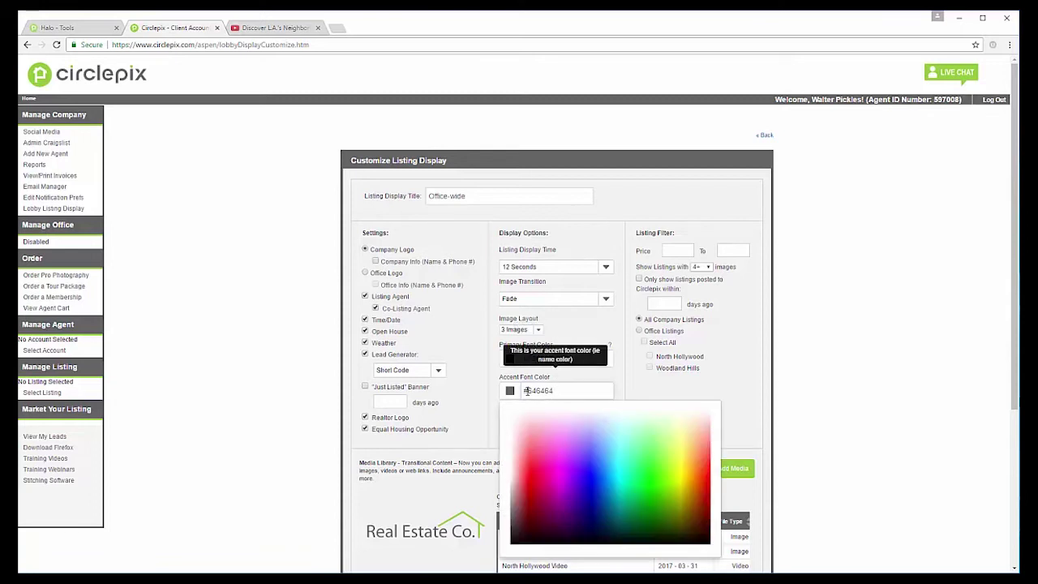
left_click_drag(526, 391, 584, 392)
type("#34343")
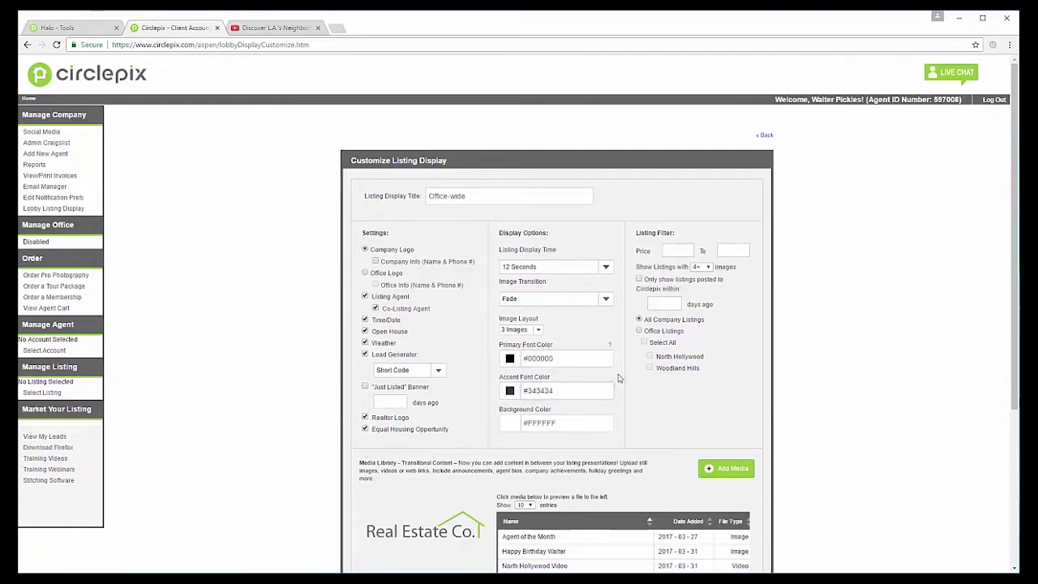
left_click(504, 428)
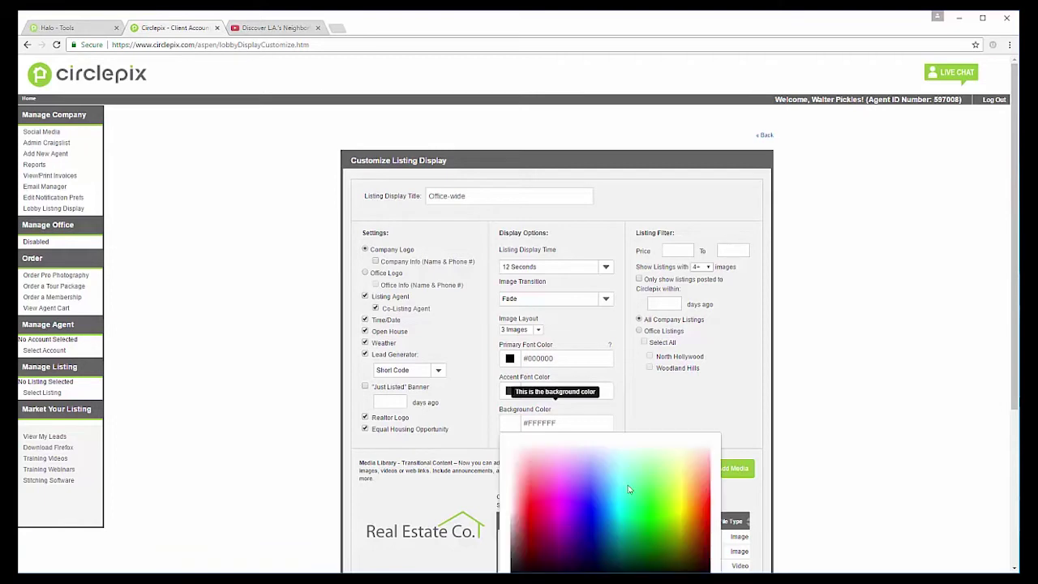
left_click(618, 408)
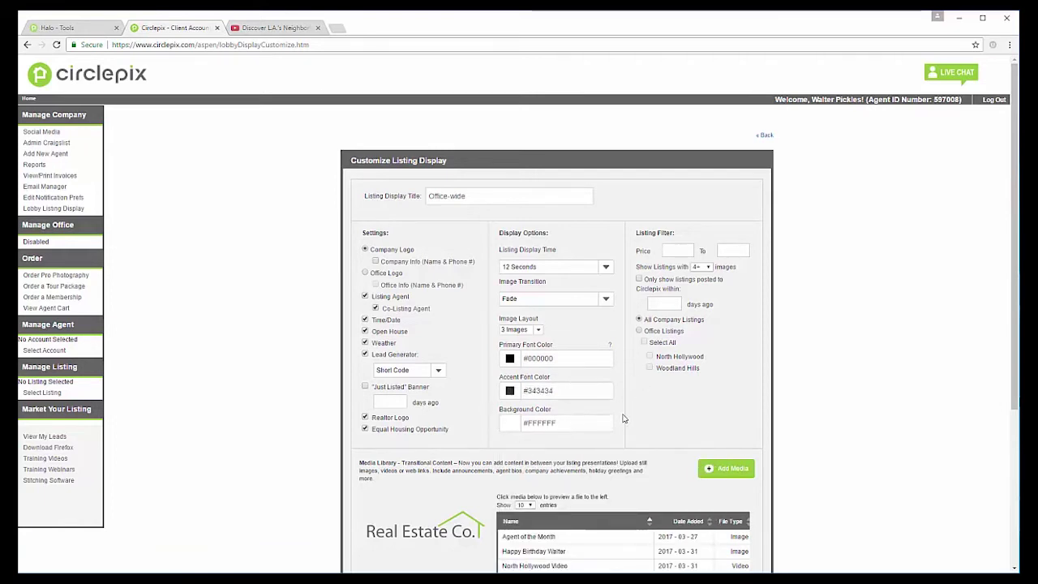
scroll(624, 418, "down", 1)
scroll(624, 419, "up", 1)
left_click(709, 268)
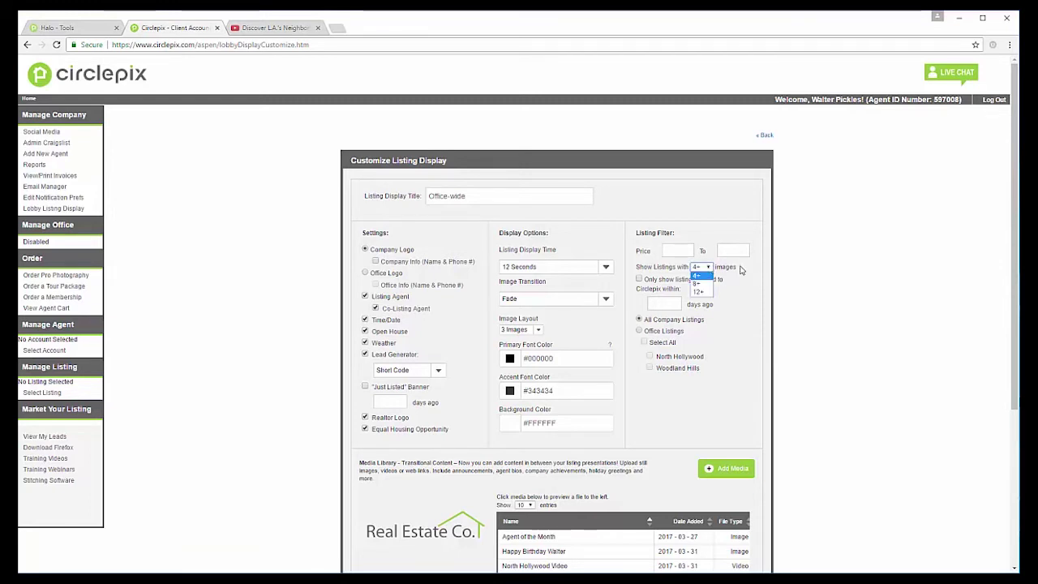
left_click(741, 266)
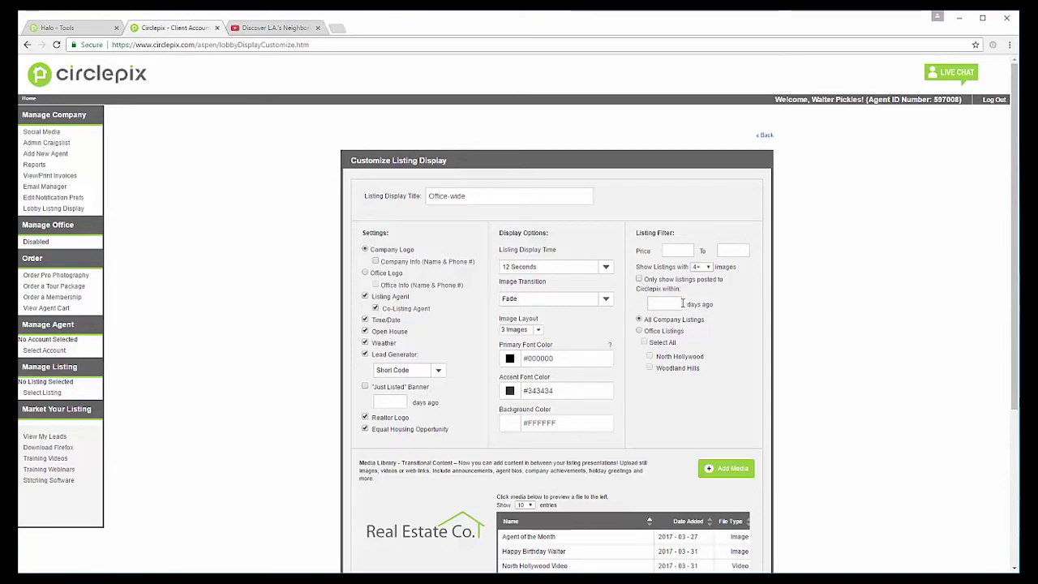
left_click(639, 331)
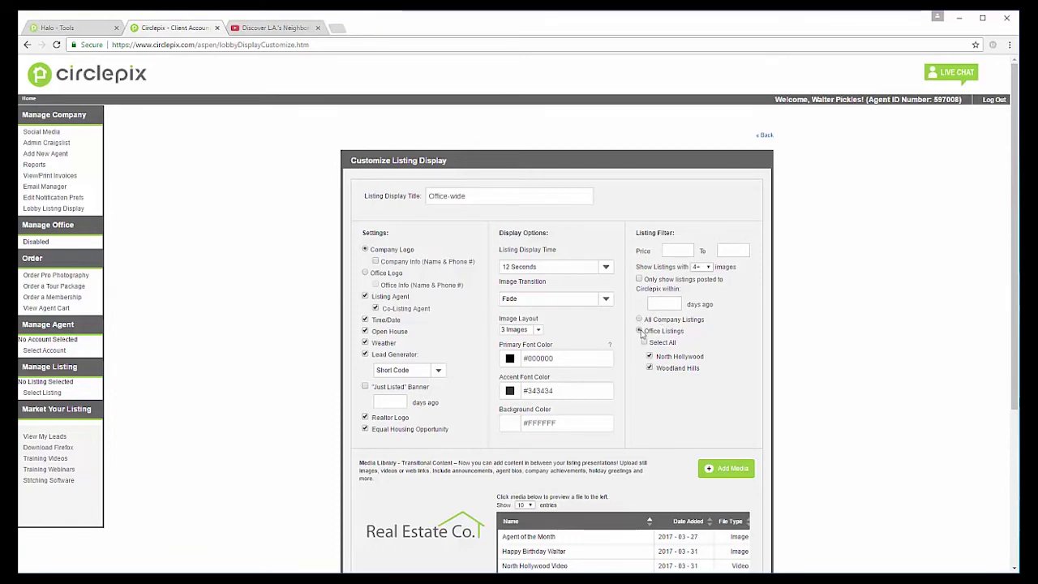
left_click(639, 319)
Preview the Agent of the Month, then the Happy Birthday Walter image in the media library.
scroll(574, 310, "down", 2)
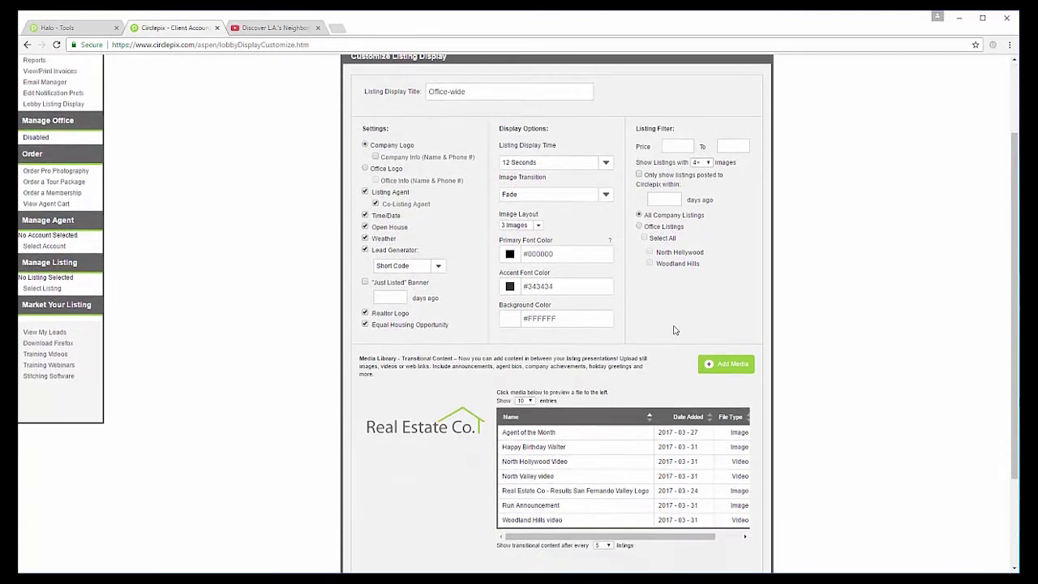
scroll(410, 297, "down", 2)
scroll(410, 298, "up", 3)
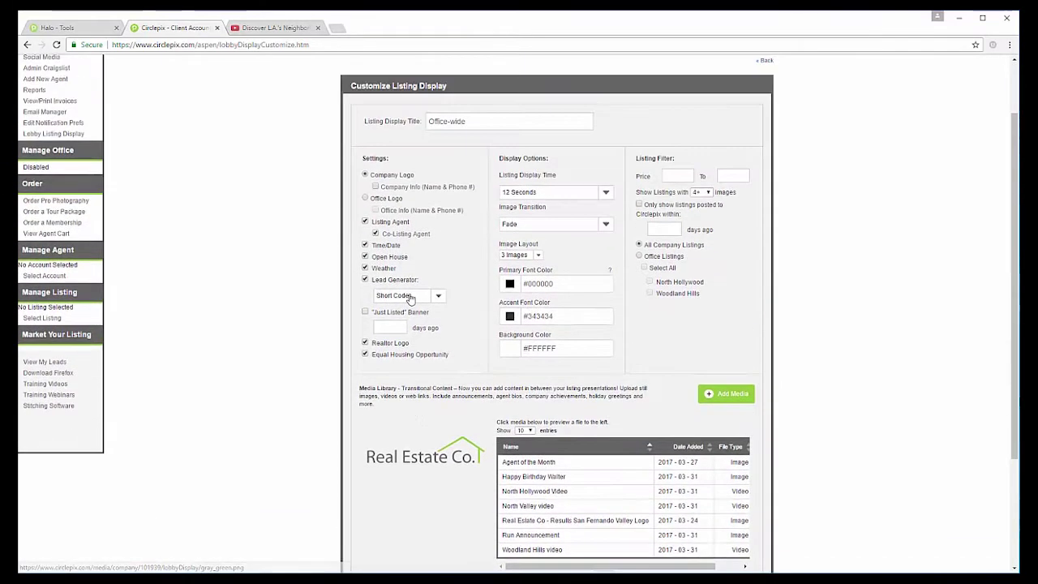
scroll(410, 298, "down", 3)
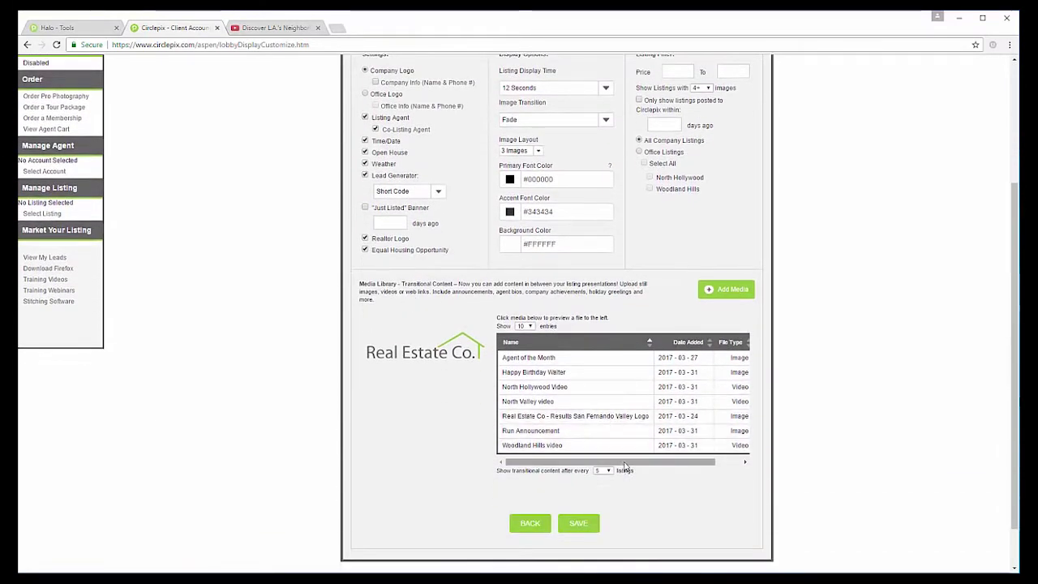
mouse_move(625, 467)
left_mouse_down()
mouse_move(703, 466)
mouse_move(559, 460)
left_mouse_up()
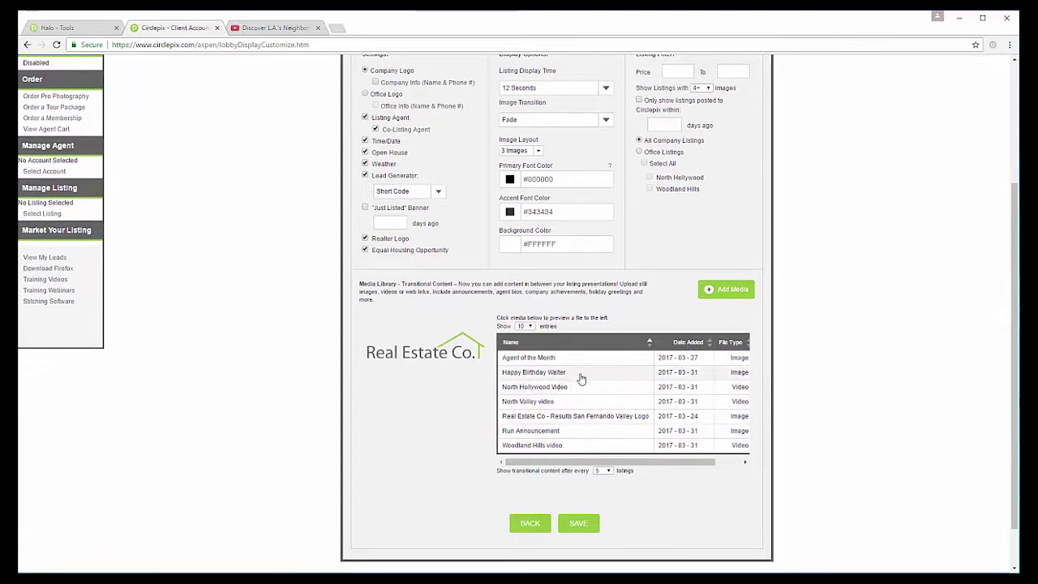
left_click(545, 361)
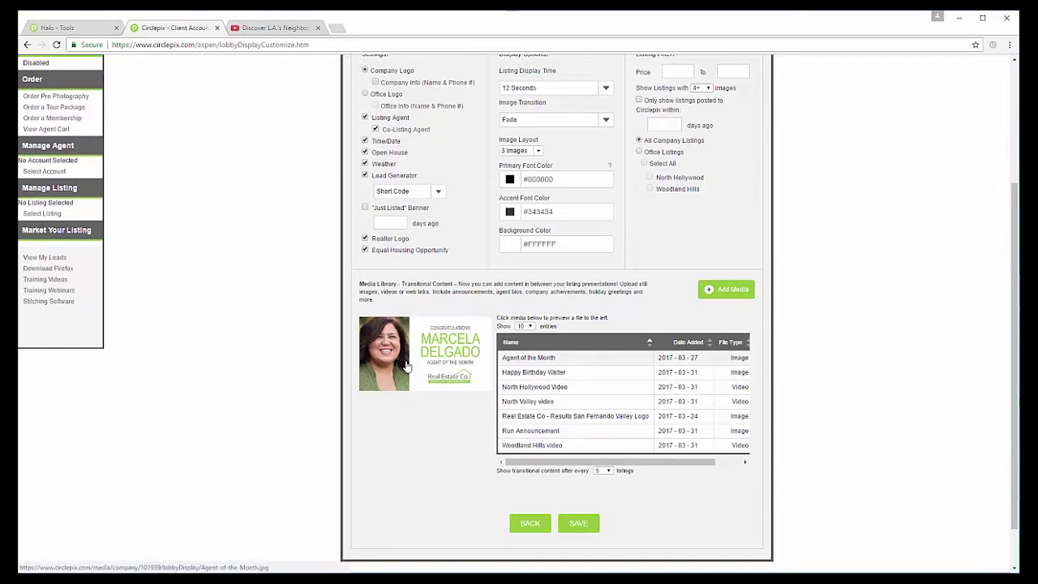
left_click(525, 374)
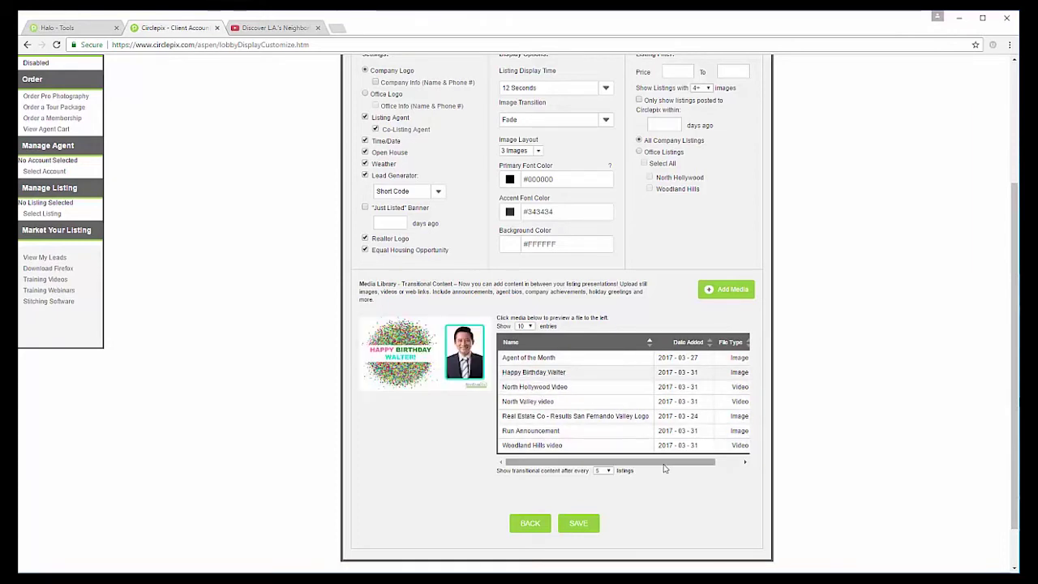
mouse_move(664, 462)
left_mouse_down()
mouse_move(617, 458)
mouse_move(715, 464)
mouse_move(650, 466)
left_mouse_up()
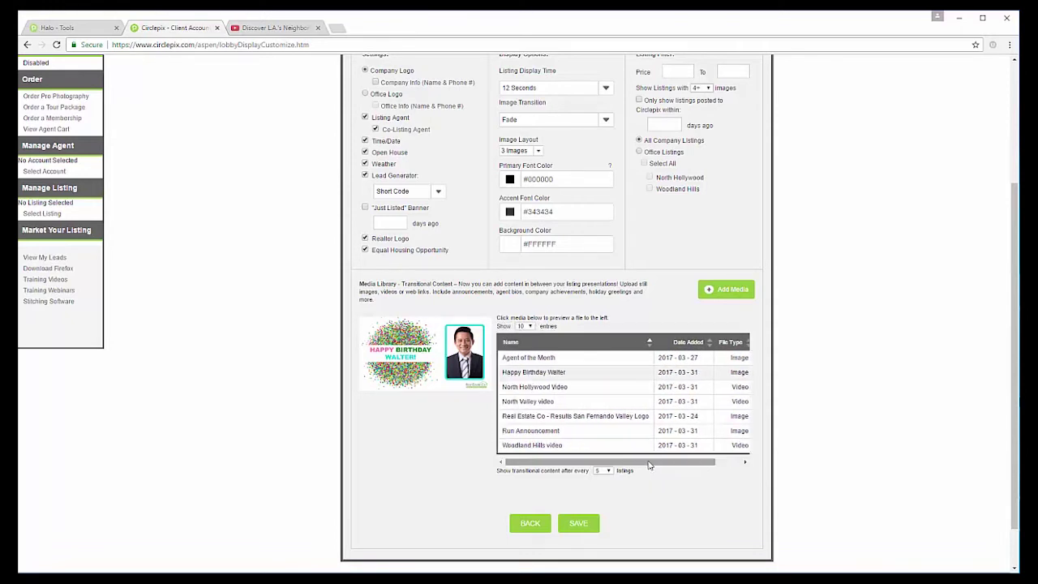
Add the YouTube link copied from the other tab as 'Sherman Oaks video'.
left_click(728, 290)
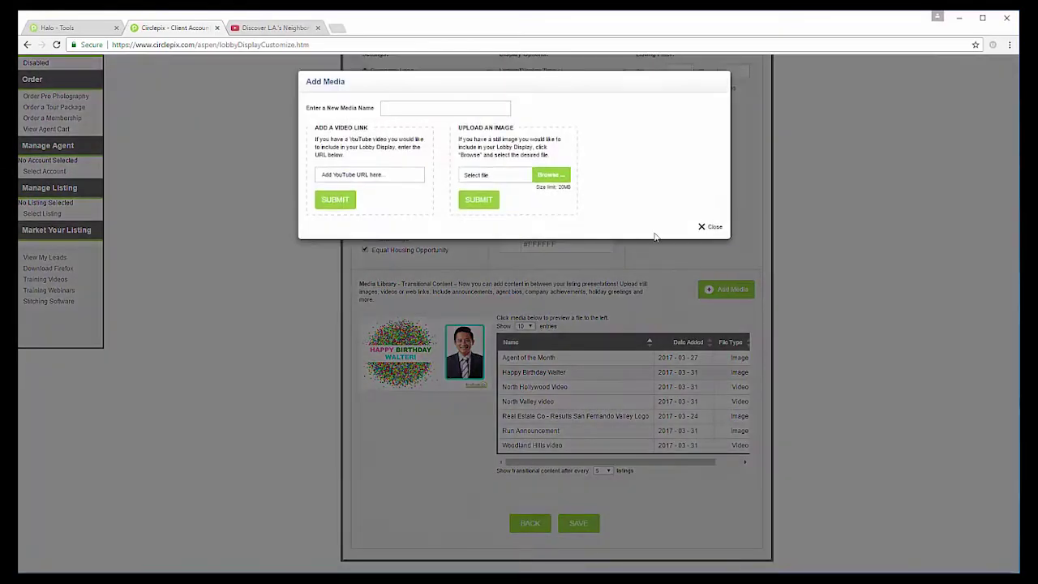
left_click(266, 30)
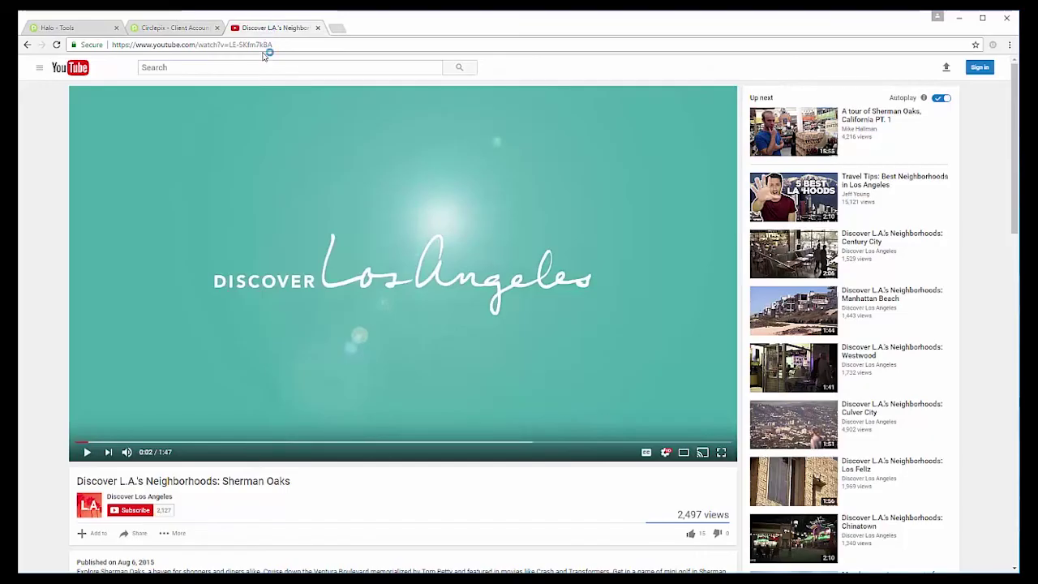
left_click(276, 43)
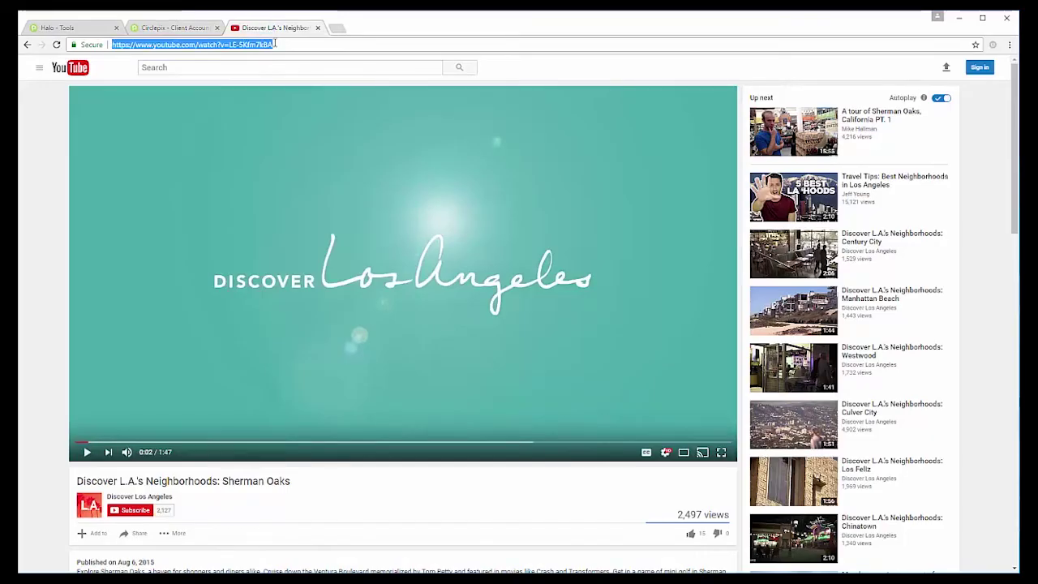
left_click(179, 29)
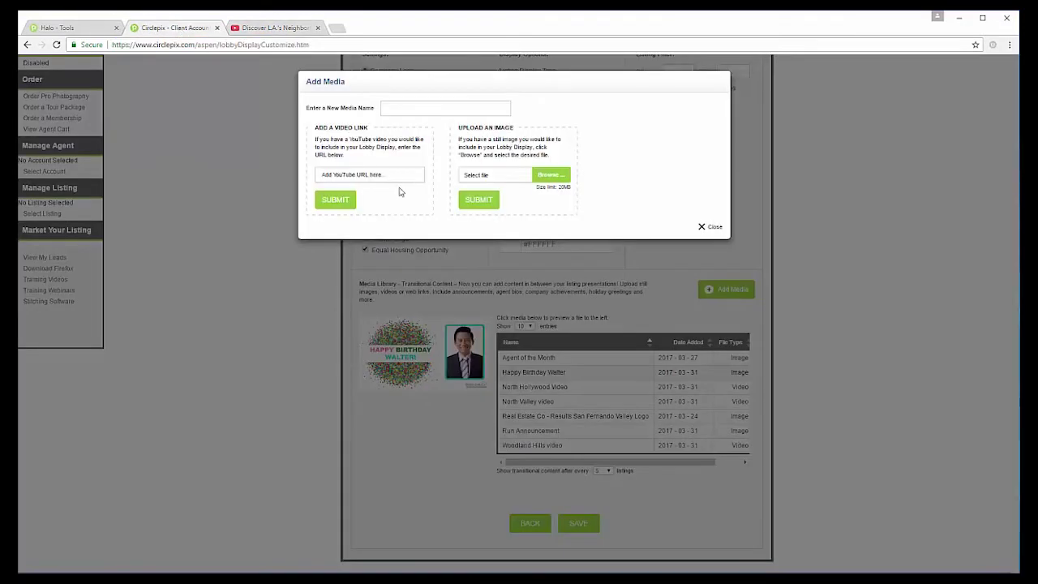
left_click(357, 174)
type("https://www.youtube.com/watch?v=LE-5Kfm7kBA")
left_click(395, 110)
type("lverman")
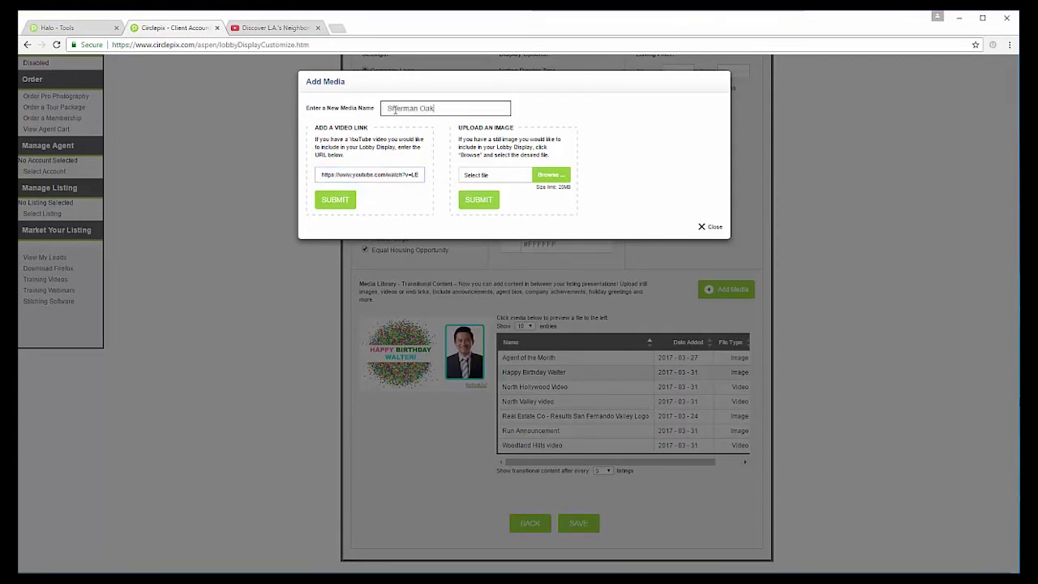
type("s video")
left_click(334, 204)
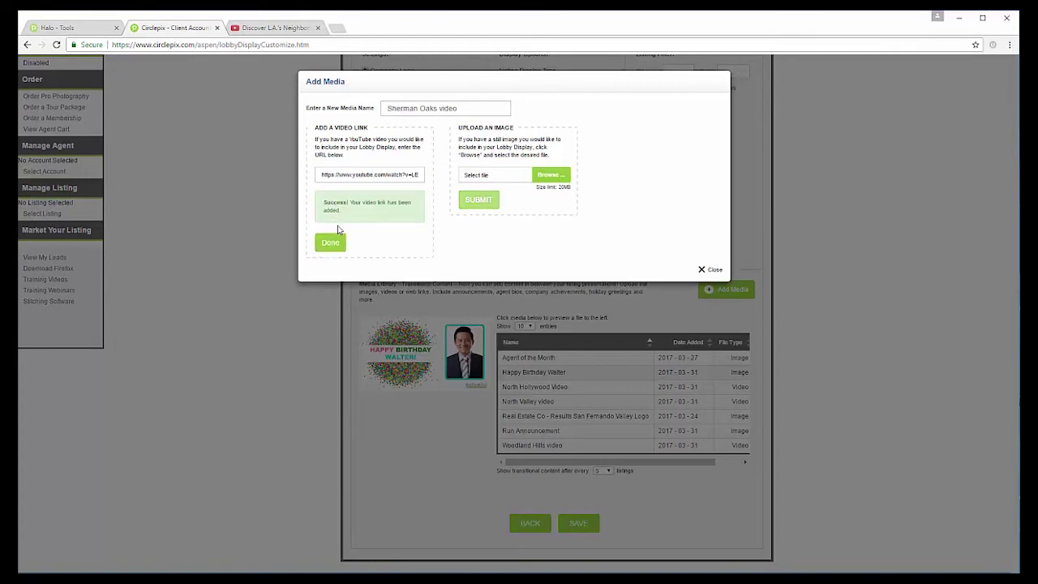
left_click(331, 242)
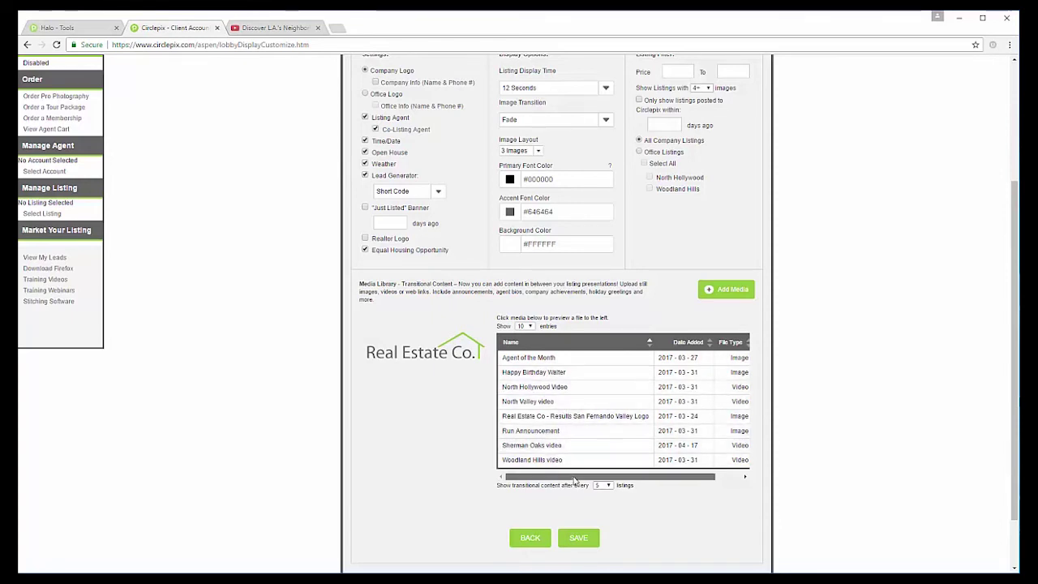
Tick Use for all eight media items, from Agent of the Month to Woodland Hills video.
mouse_move(624, 477)
left_mouse_down()
mouse_move(482, 482)
mouse_move(660, 485)
left_mouse_up()
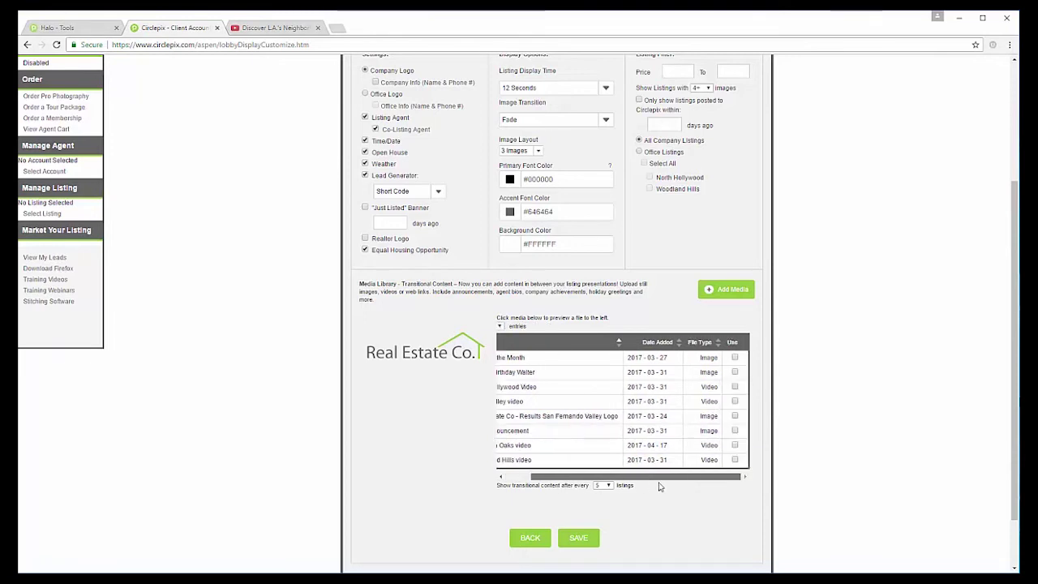
left_click(735, 356)
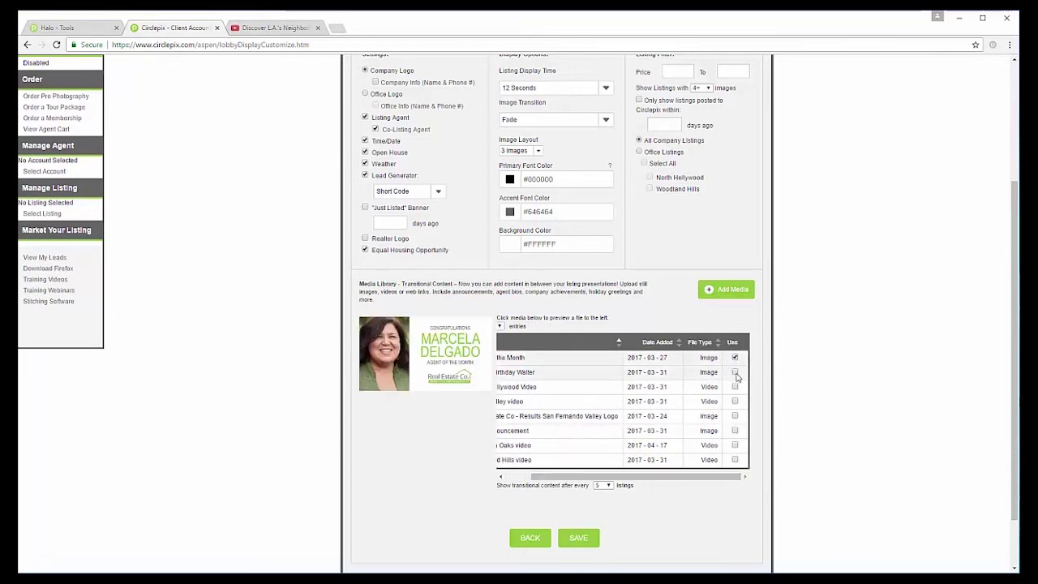
left_click(735, 372)
left_click(735, 401)
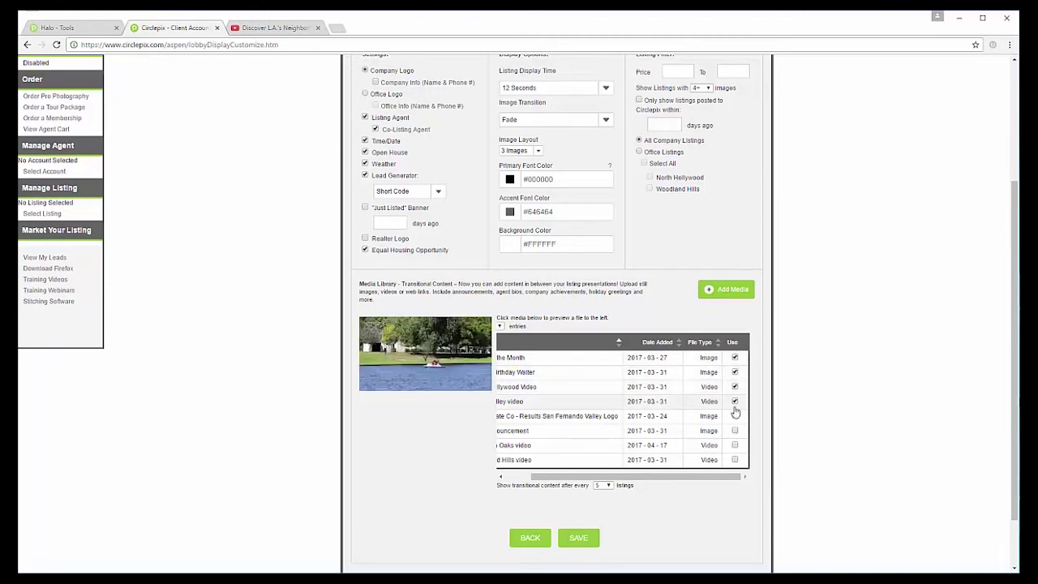
left_click(735, 416)
left_click(734, 431)
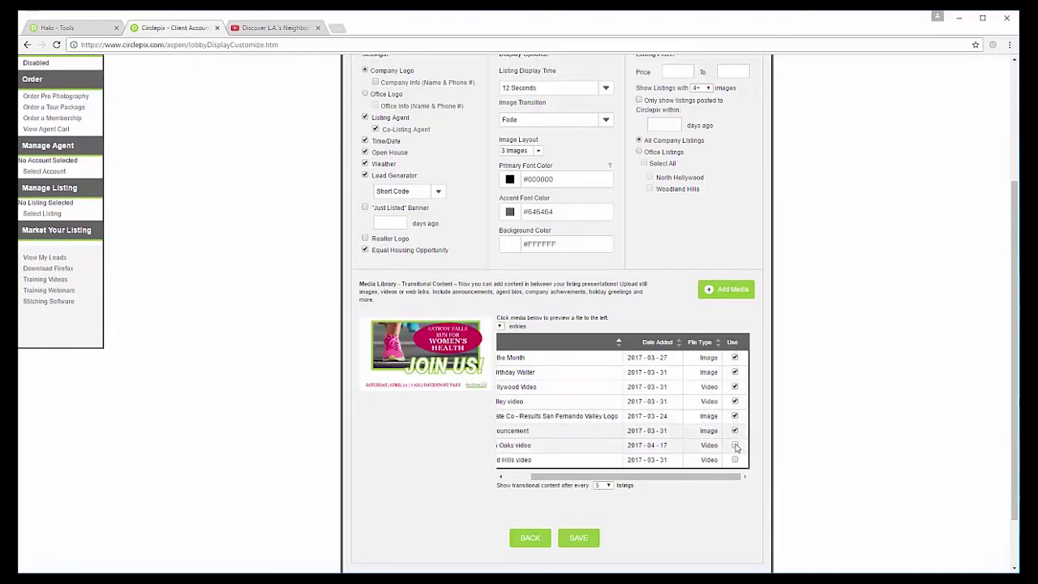
left_click(735, 445)
left_click(735, 460)
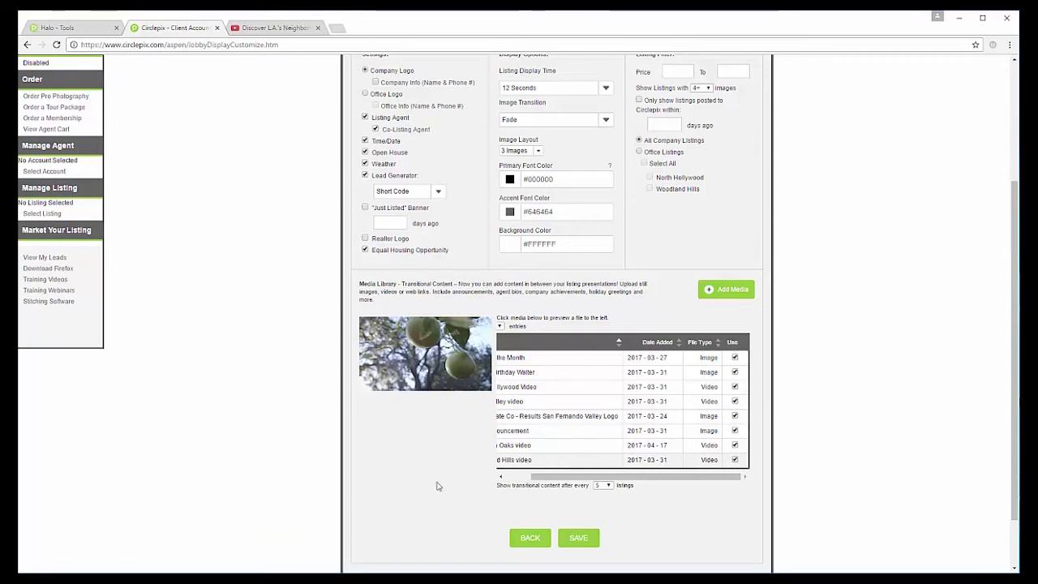
left_click(608, 486)
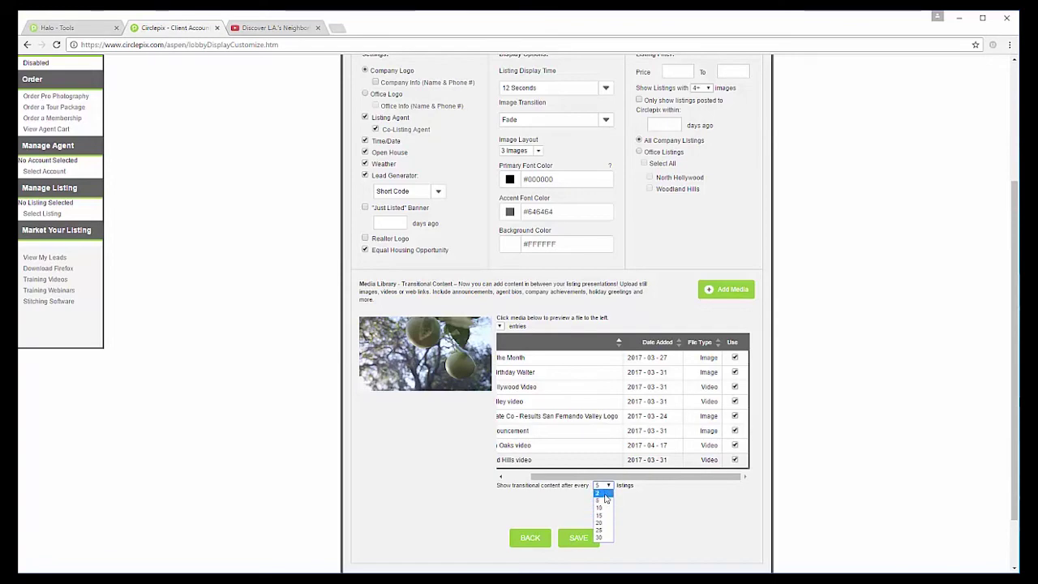
Choose transitional content every 2 listings, re-enter the title 'Office-wide', and save the display.
left_click(604, 493)
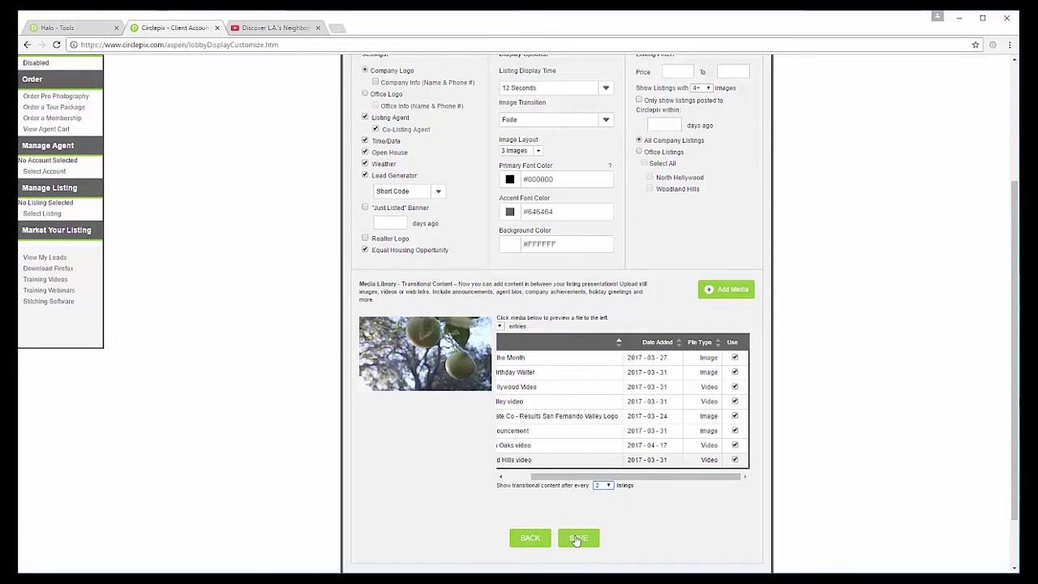
left_click(577, 538)
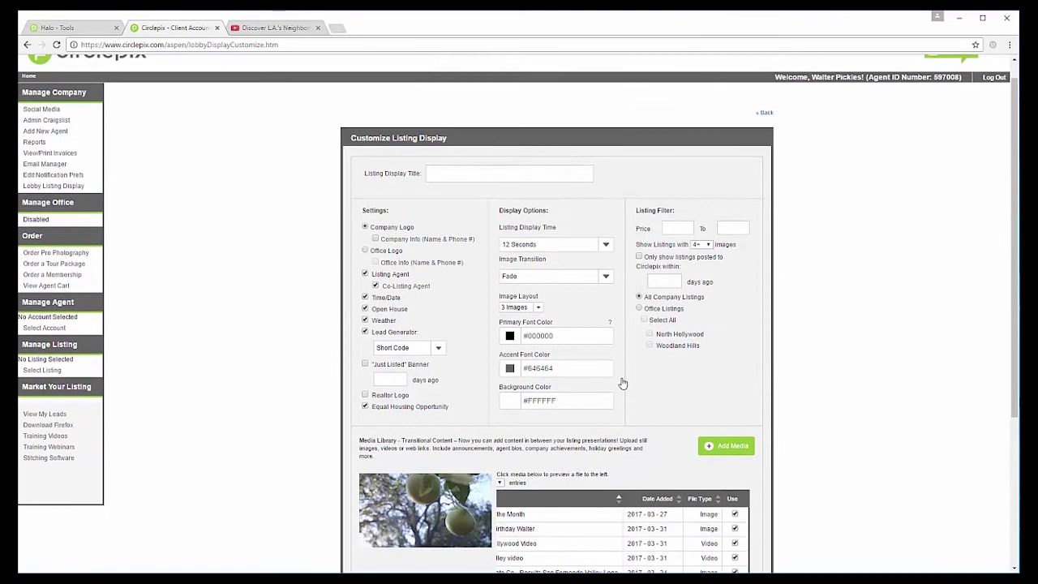
left_click(457, 173)
type("Office-wide")
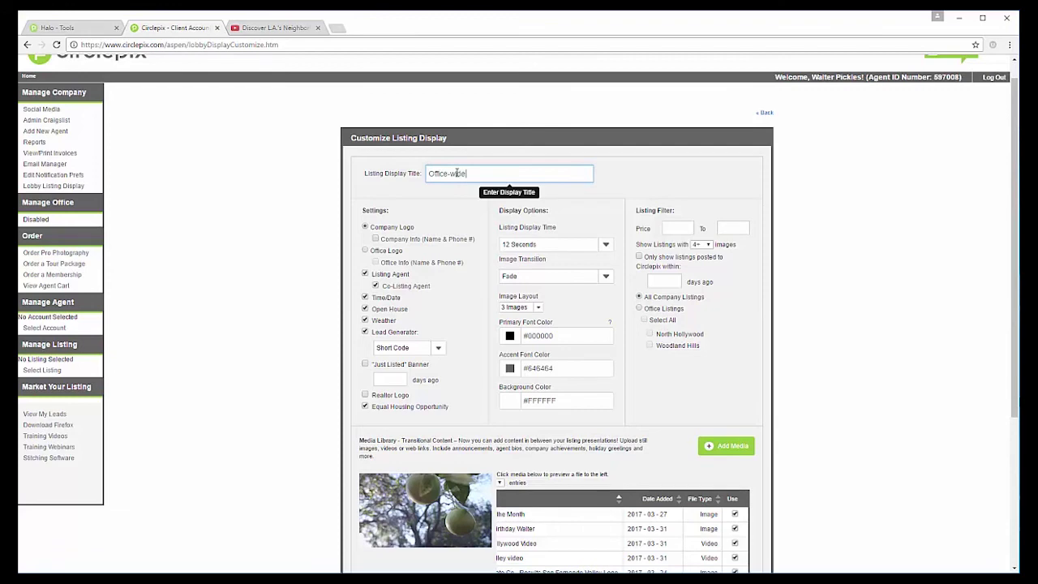
scroll(527, 341, "down", 2)
scroll(551, 421, "down", 1)
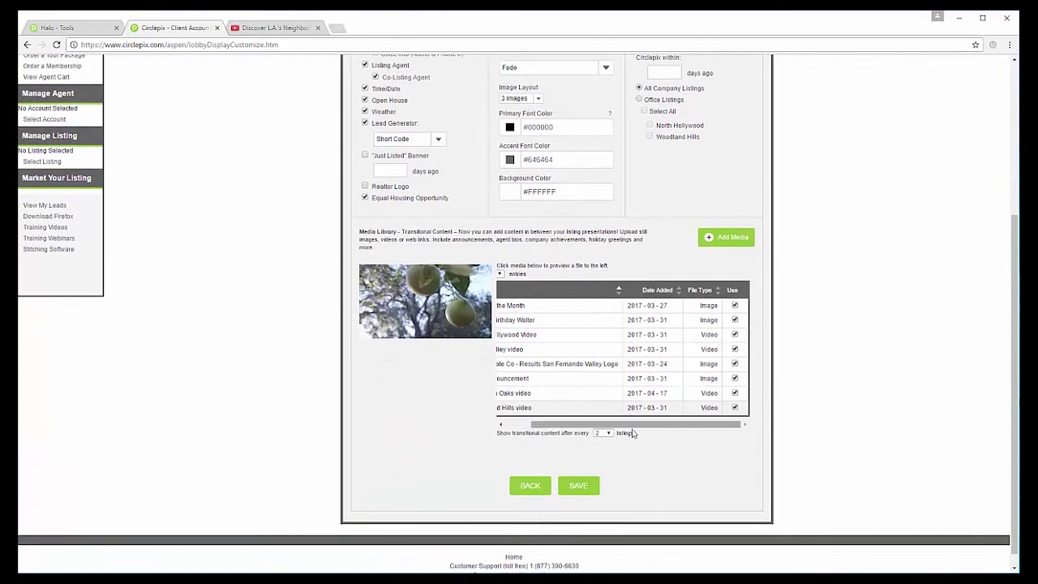
left_click(570, 492)
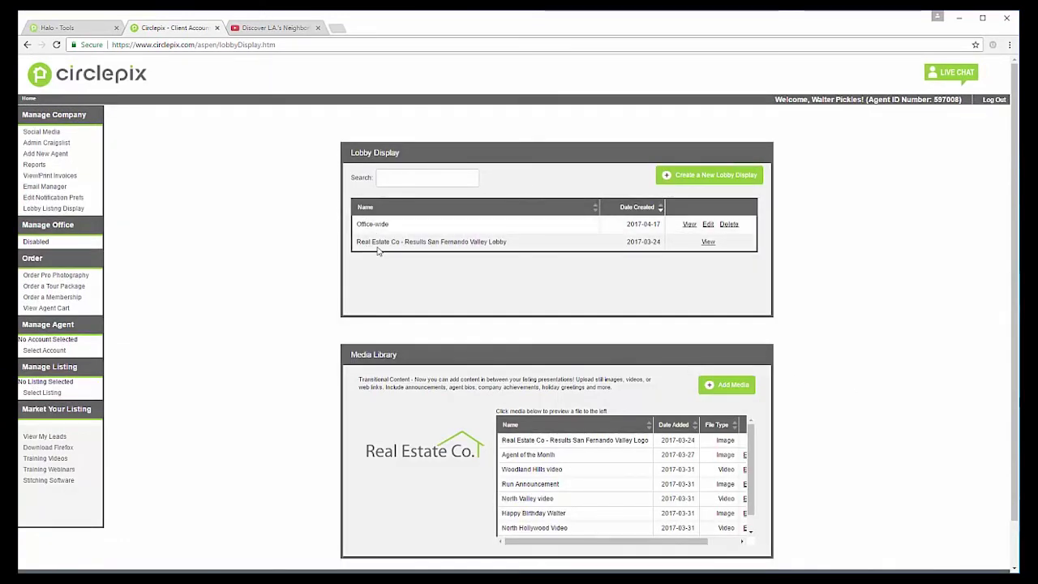
View the Office-wide display from its row in the Lobby Display table.
left_click(690, 226)
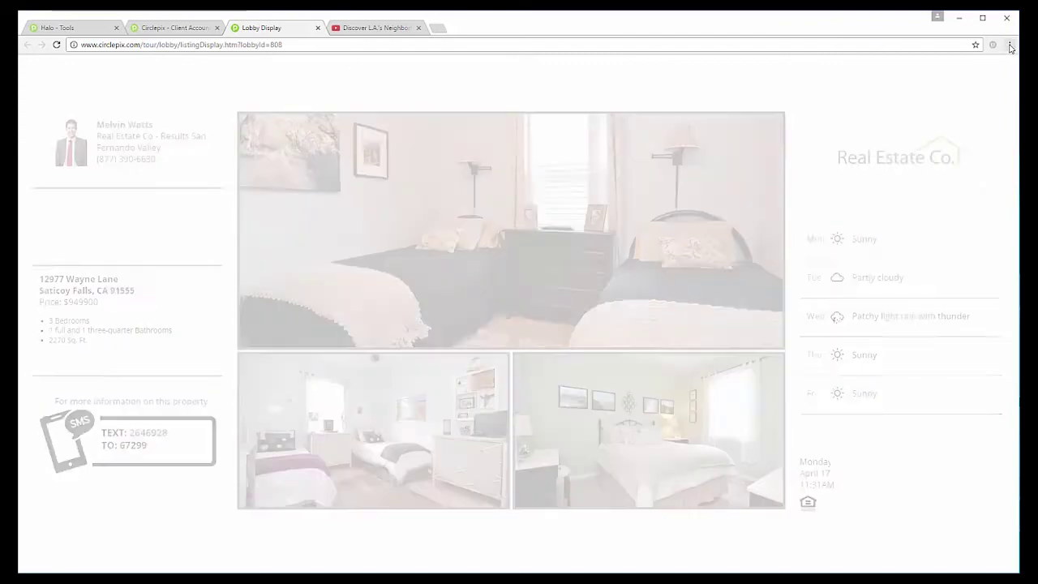
left_click(1010, 45)
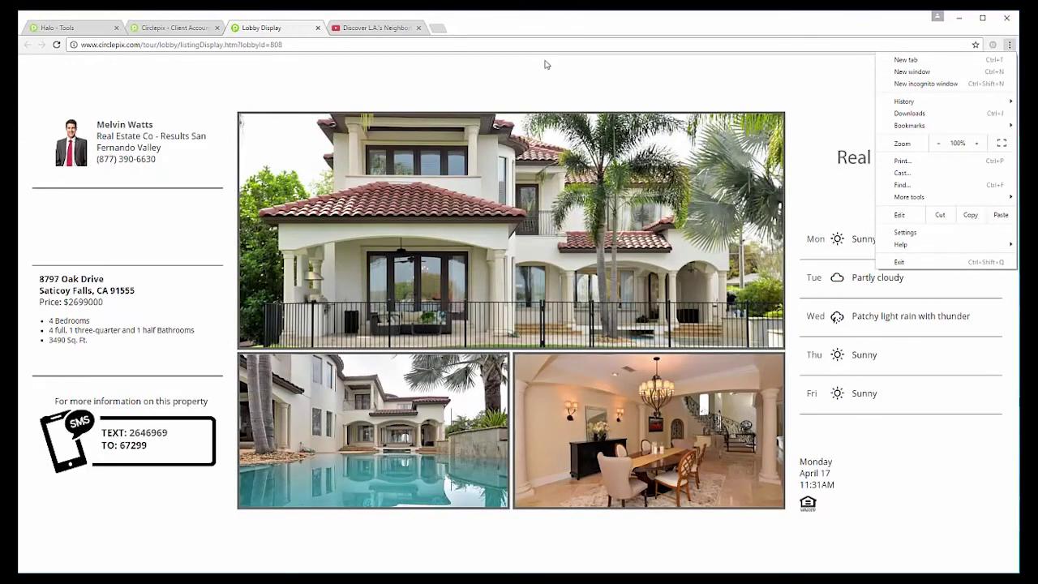
left_click(460, 76)
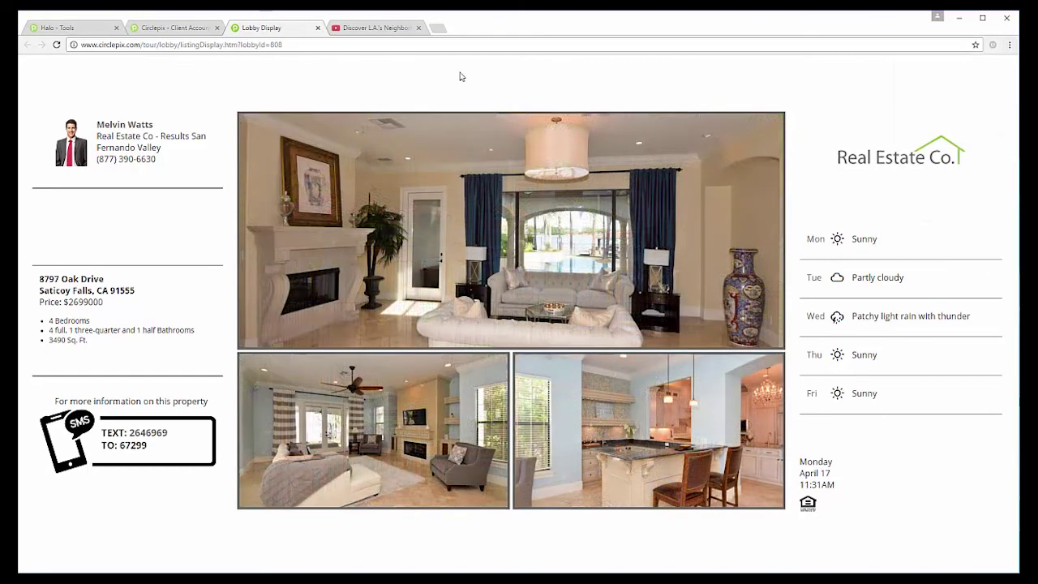